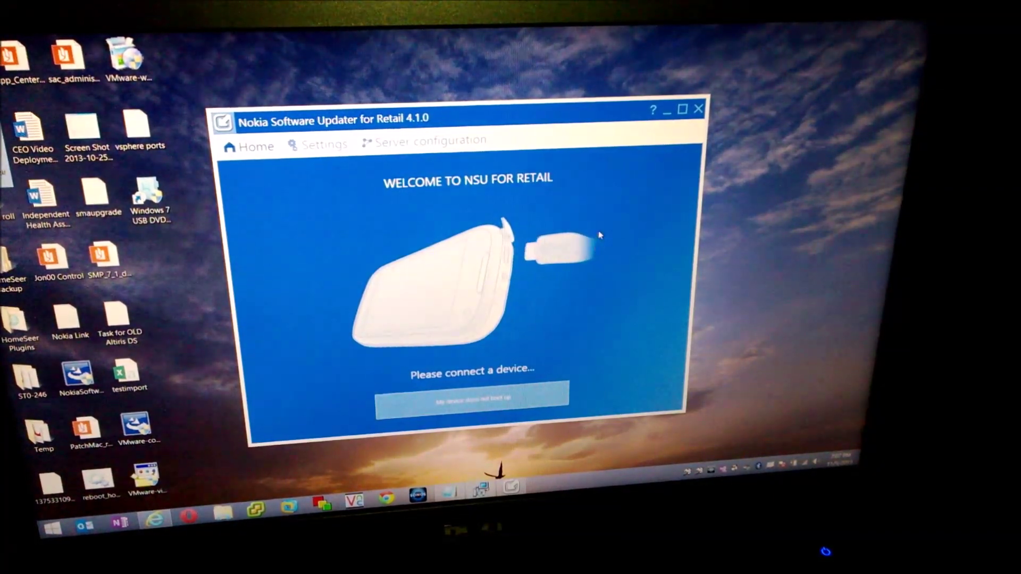
Step: Recover the undetected phone as a Lumia 920 and accept firmware 3046.0001.1326.0003
click(489, 405)
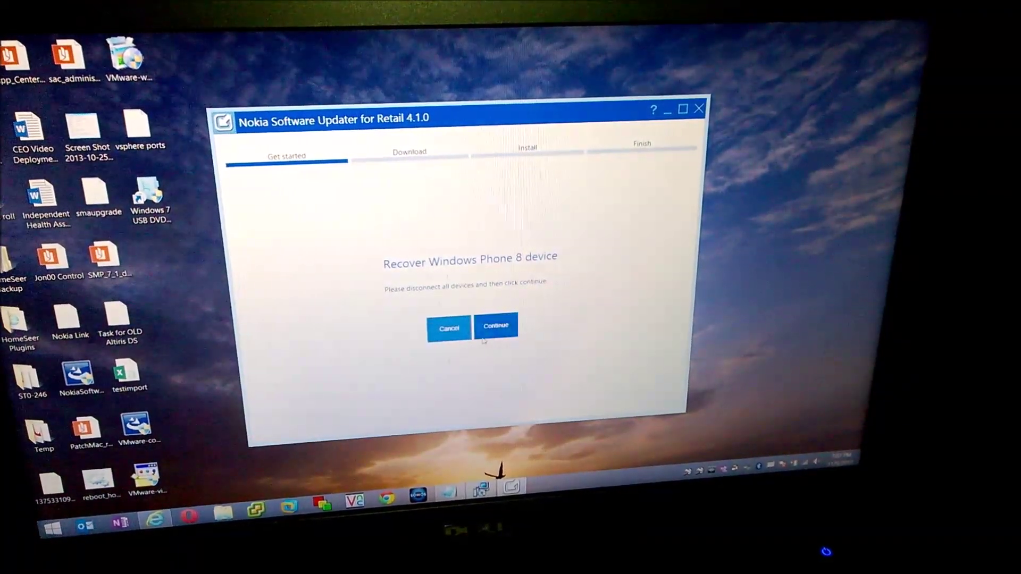
click(482, 322)
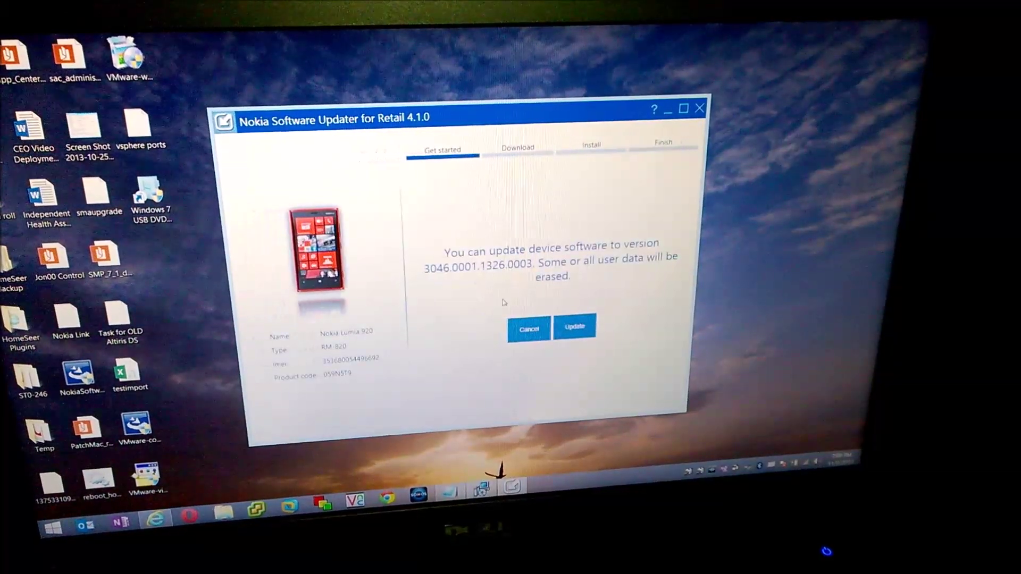
click(572, 328)
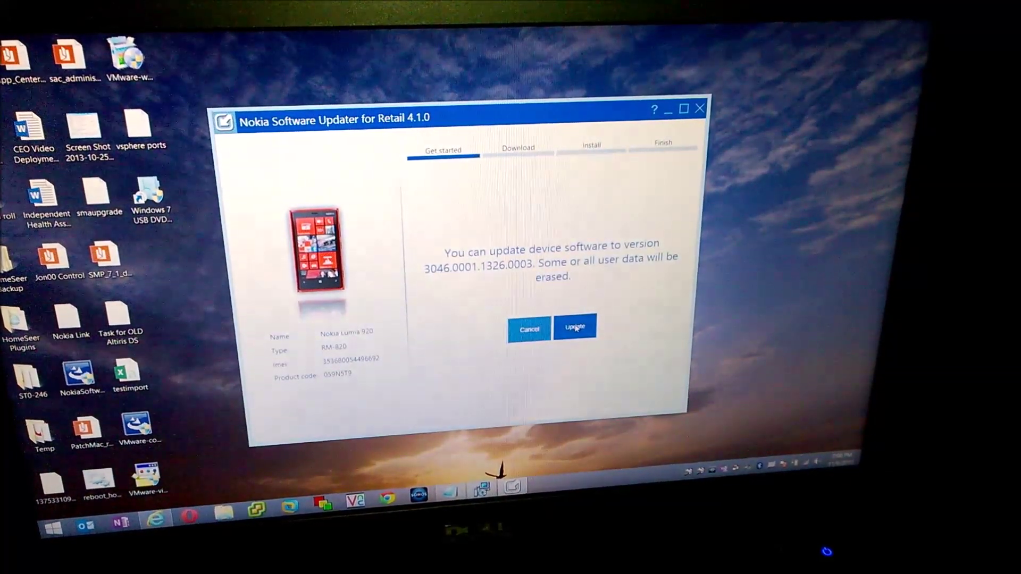
Step: Start downloading the Lumia 920 firmware package for flashing
click(575, 328)
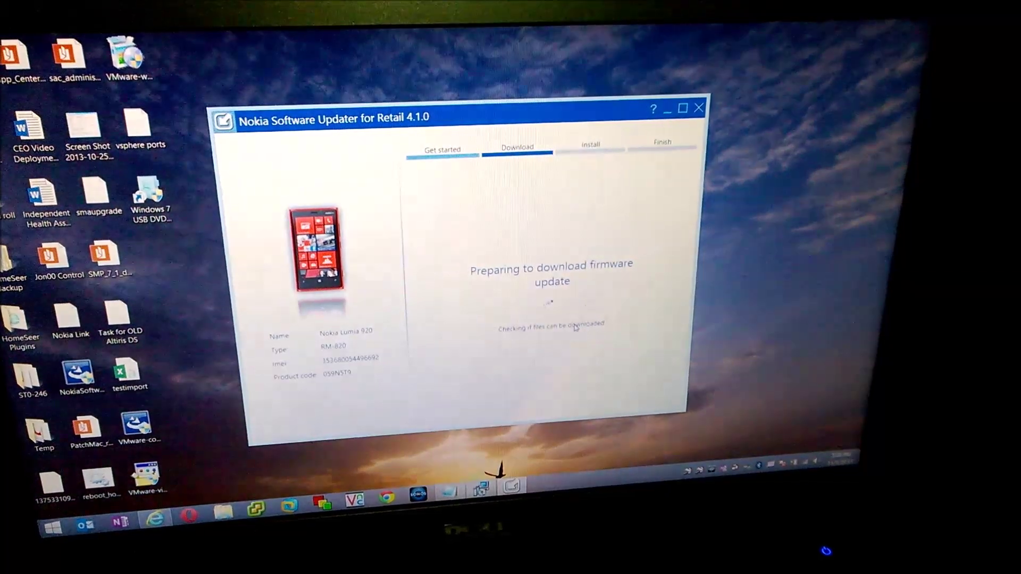